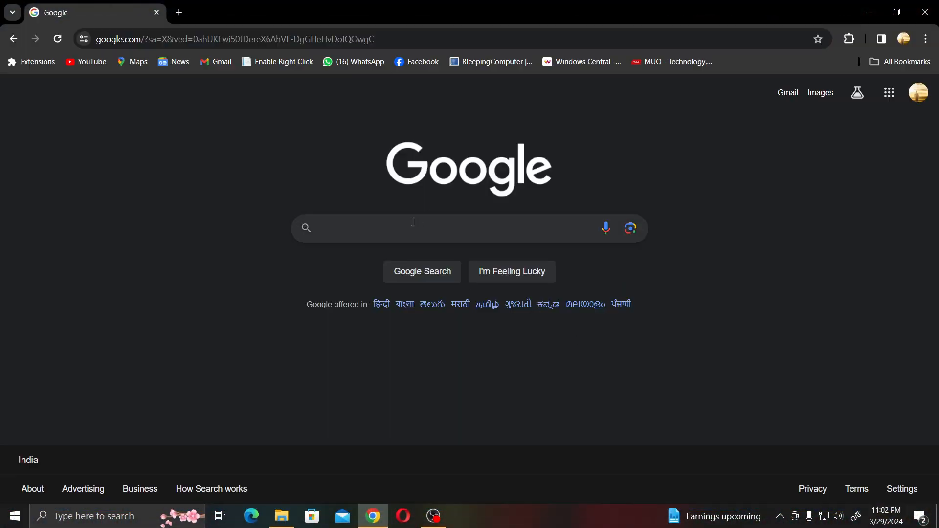
# Search Google for photokit, open the PhotoKit.com site and start its photo editor
pyautogui.click(405, 228)
pyautogui.write('pho')
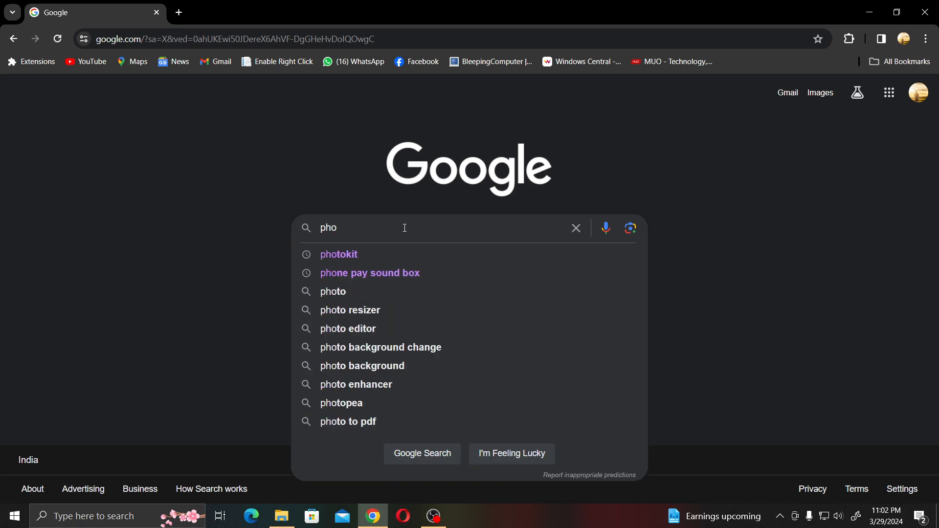
pyautogui.click(359, 253)
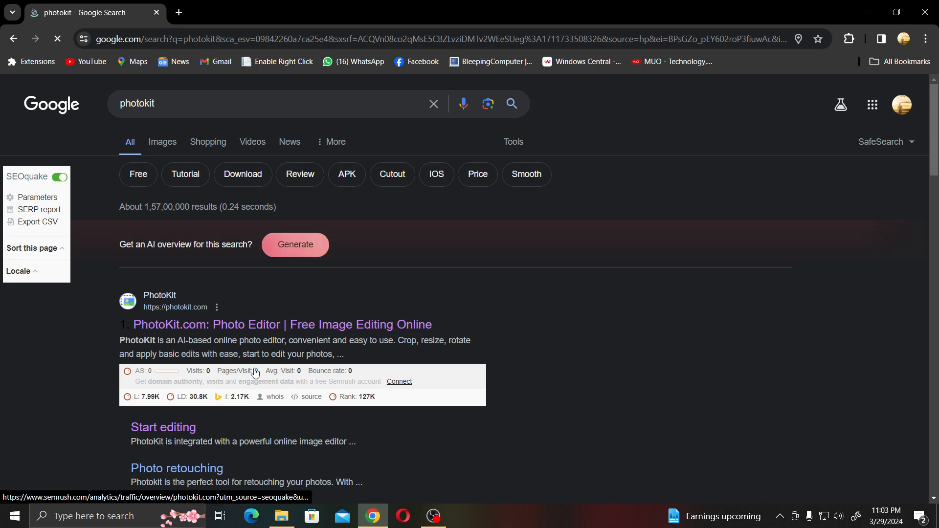
pyautogui.click(189, 326)
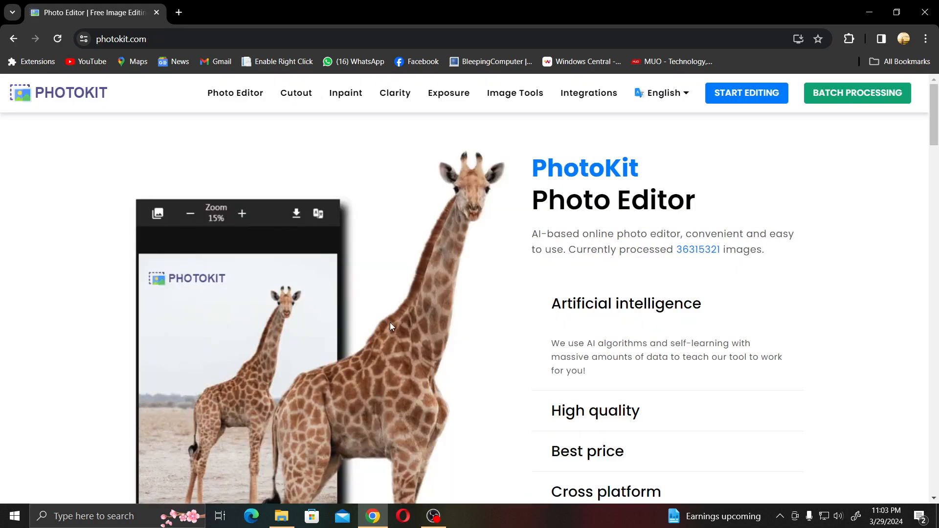
pyautogui.click(741, 96)
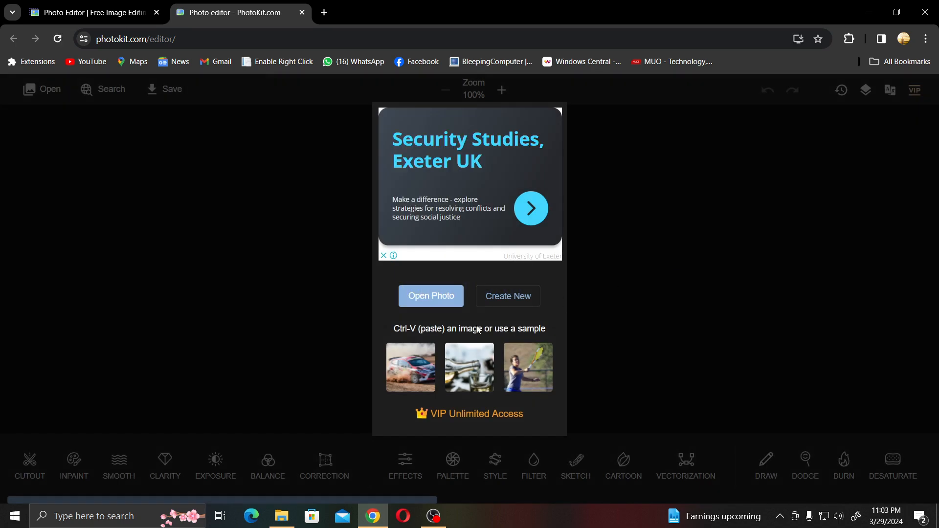
pyautogui.click(431, 307)
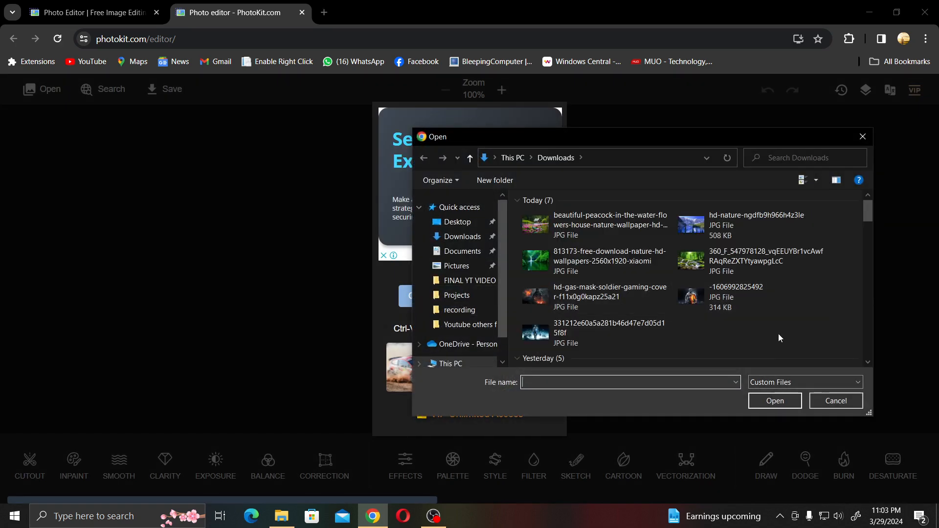
pyautogui.click(714, 304)
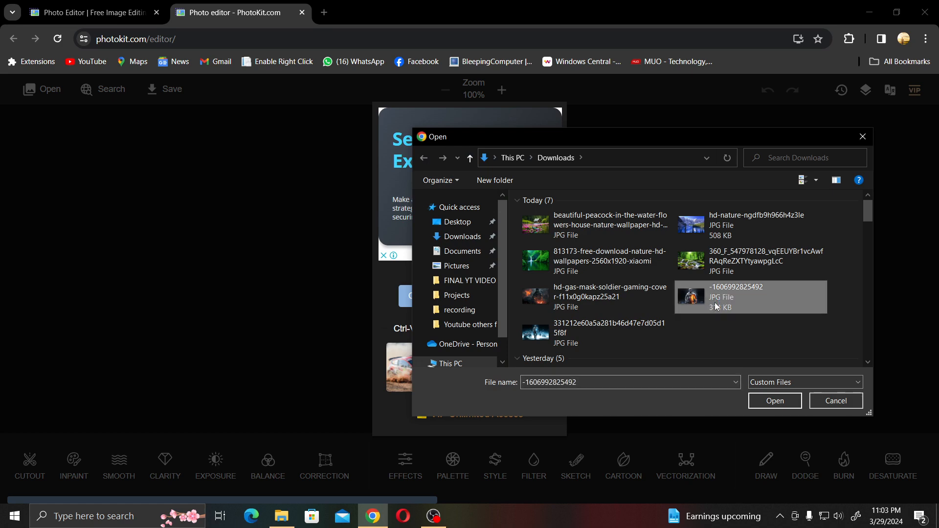
pyautogui.click(771, 407)
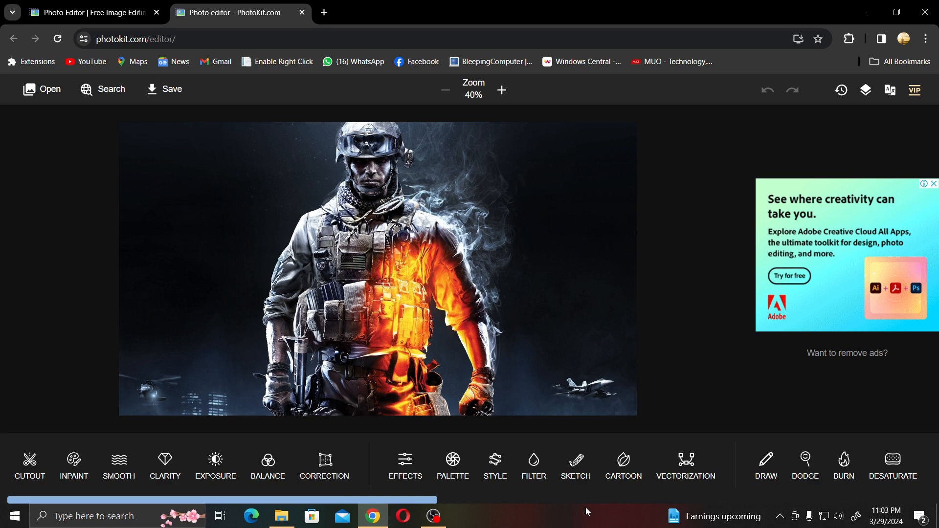
# Convert the soldier photo to a sketch and try the two blue-grey canvas background swatches
pyautogui.click(577, 464)
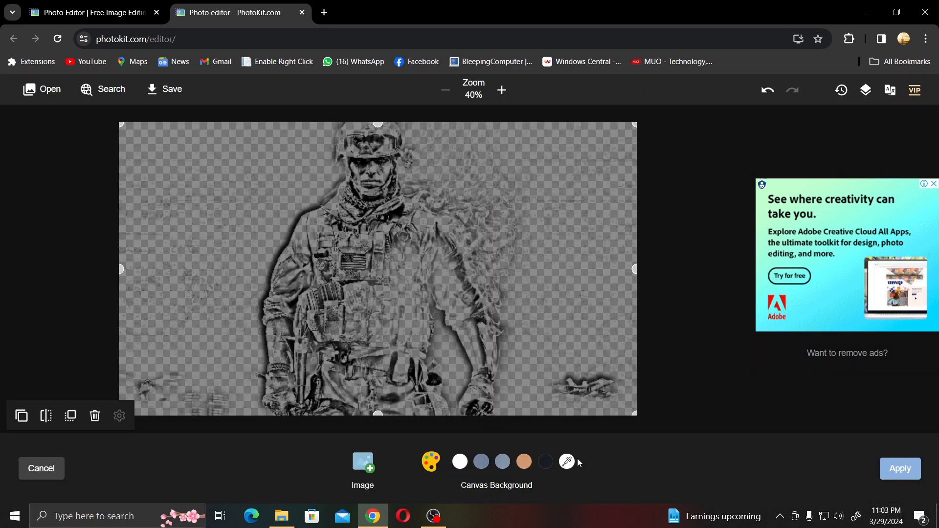
pyautogui.click(485, 467)
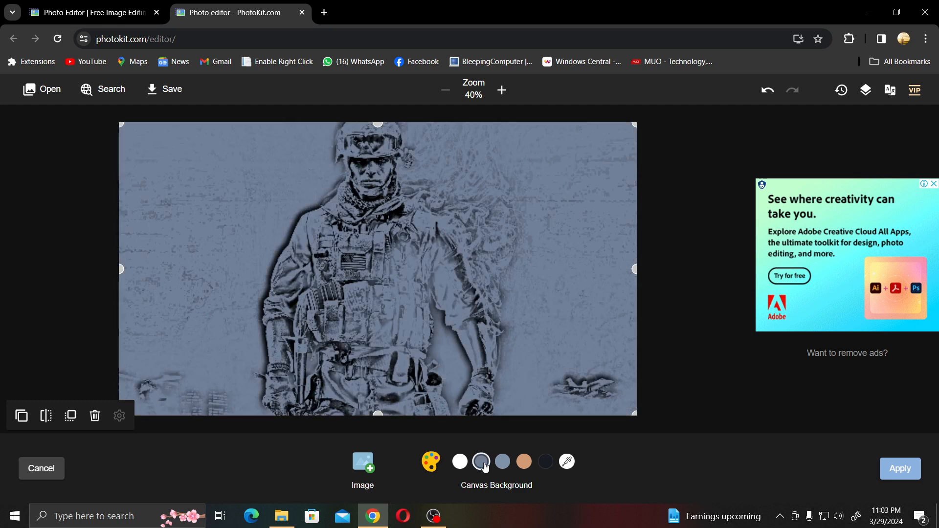
pyautogui.click(502, 466)
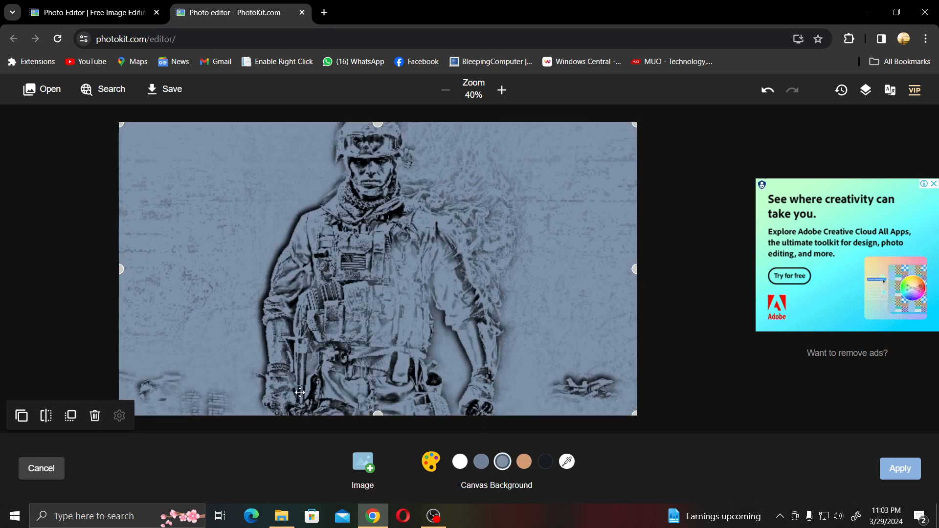
# Try a custom white canvas background (RGB 255, 255, 255) behind the soldier sketch
pyautogui.click(369, 463)
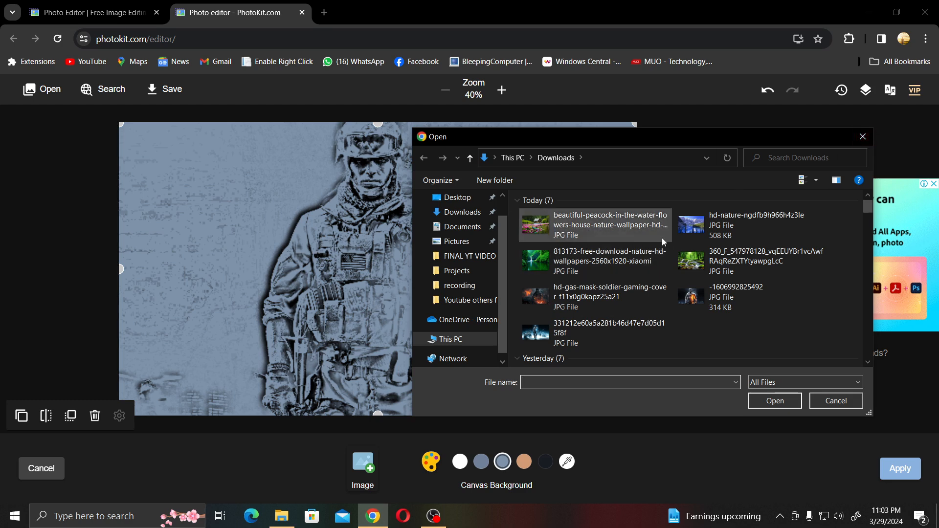
pyautogui.click(862, 137)
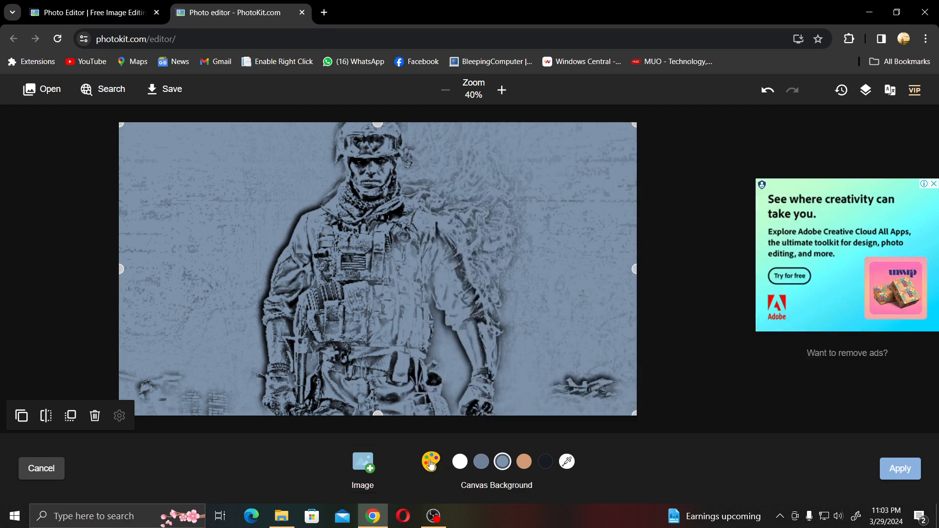
pyautogui.click(431, 464)
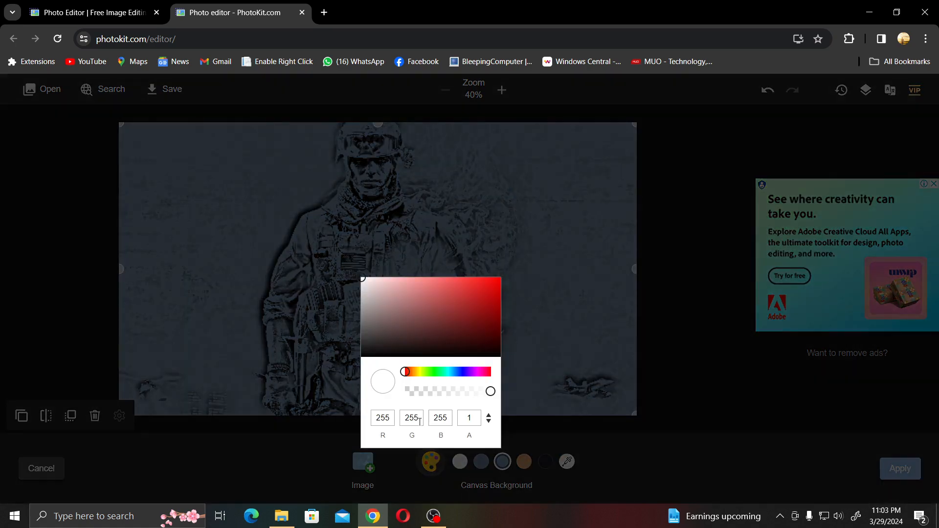
pyautogui.click(367, 287)
pyautogui.moveTo(369, 290)
pyautogui.mouseDown()
pyautogui.moveTo(369, 307)
pyautogui.moveTo(363, 280)
pyautogui.mouseUp()
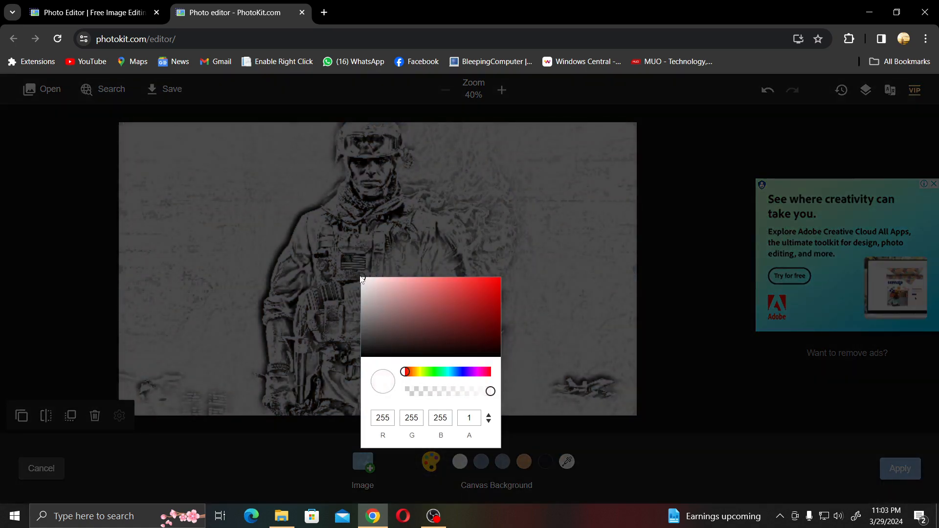
pyautogui.click(524, 220)
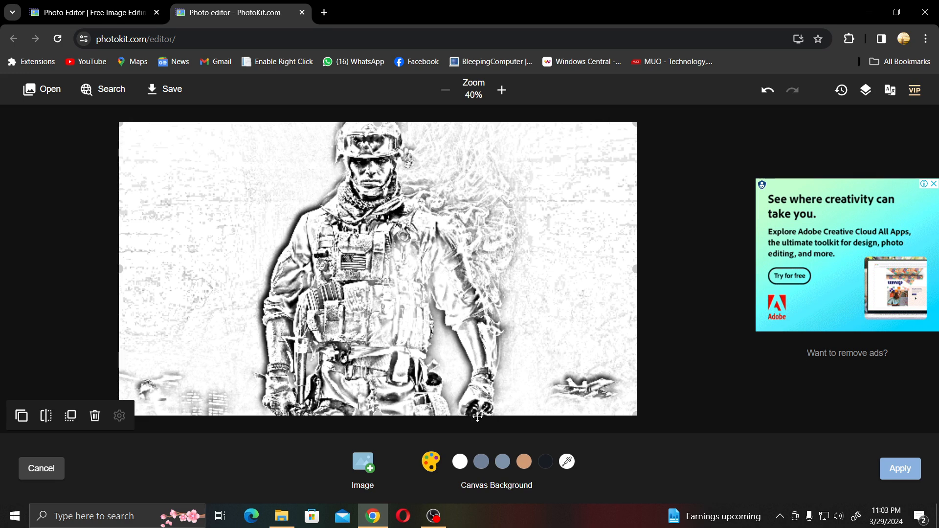
# Set the soldier sketch's canvas background to the darker blue-grey swatch and apply the sketch
pyautogui.click(482, 464)
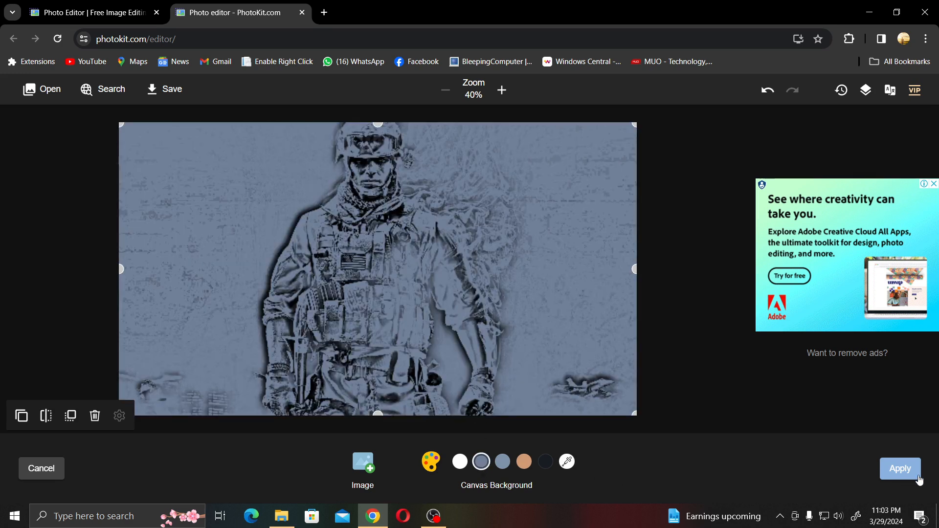
pyautogui.click(900, 469)
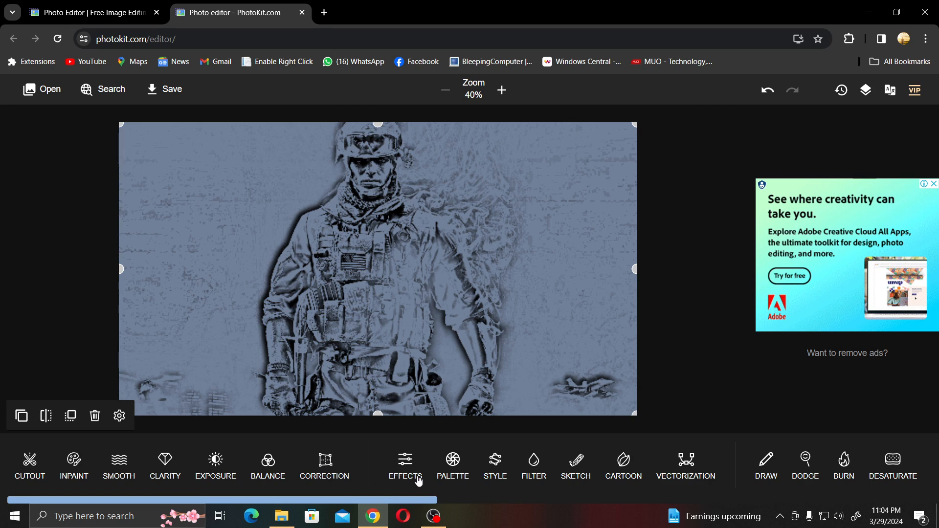
# Apply the Color-shadow effect to the soldier sketch with increased Invert and Grayscale amounts
pyautogui.click(409, 460)
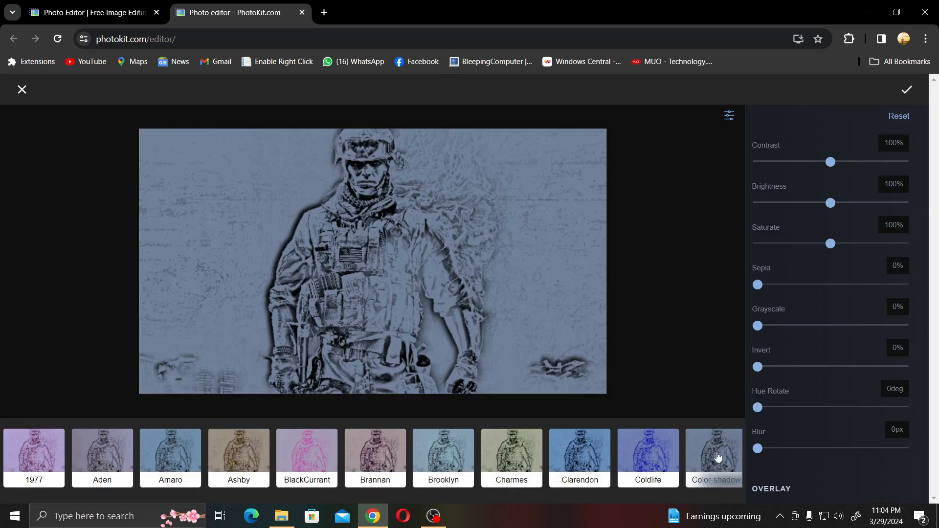
pyautogui.click(718, 451)
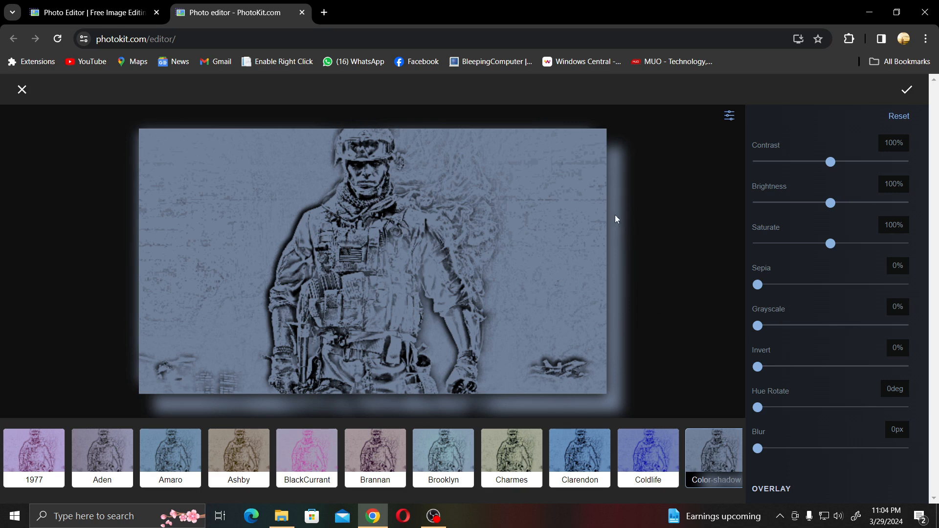
pyautogui.moveTo(758, 367); pyautogui.dragTo(787, 367)
pyautogui.moveTo(761, 325); pyautogui.dragTo(830, 320)
pyautogui.click(907, 91)
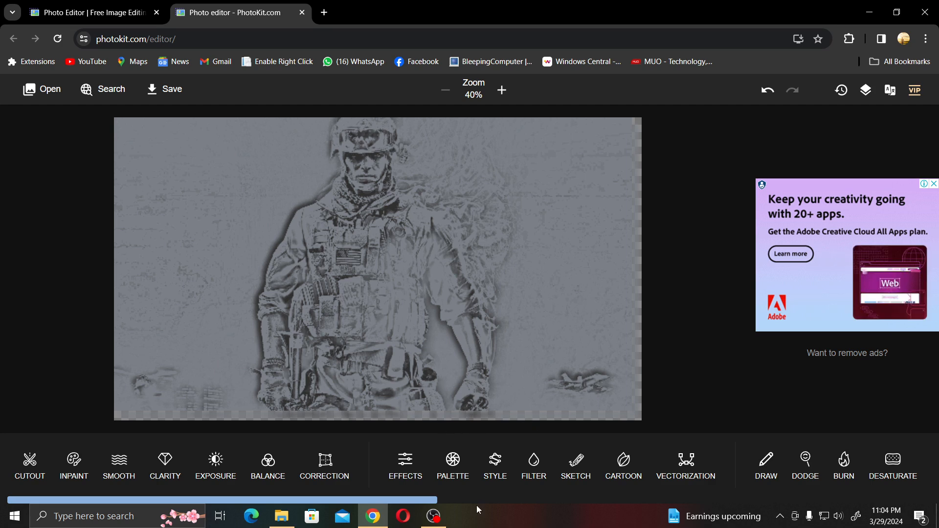
# Apply the Grayscale filter to the soldier sketch
pyautogui.click(538, 483)
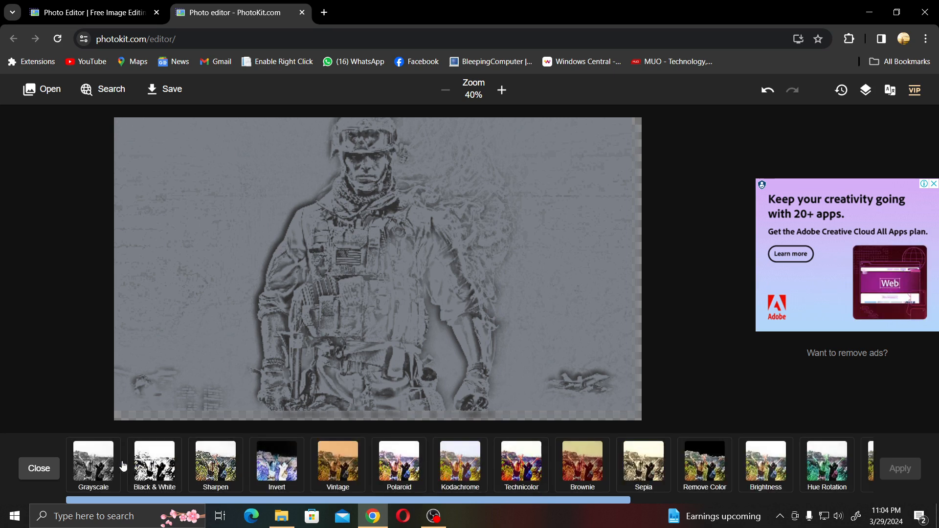
pyautogui.click(104, 467)
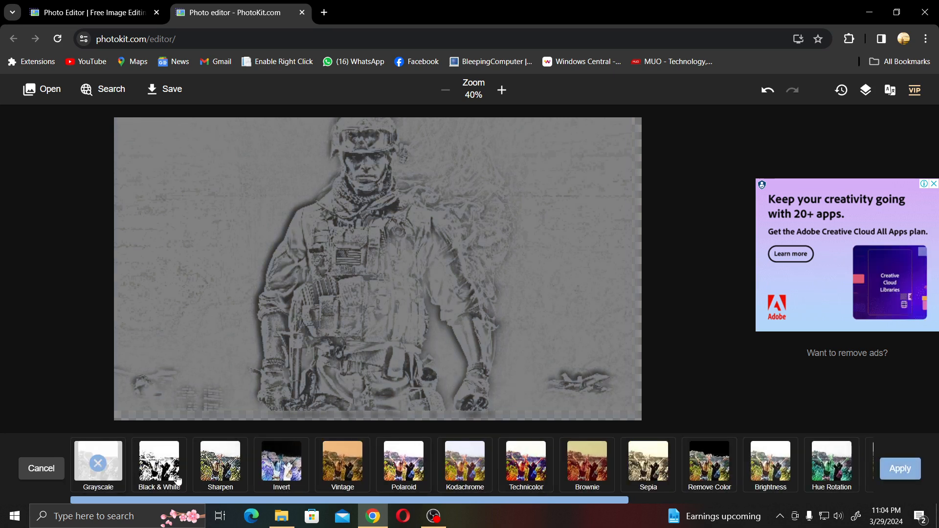
pyautogui.click(898, 469)
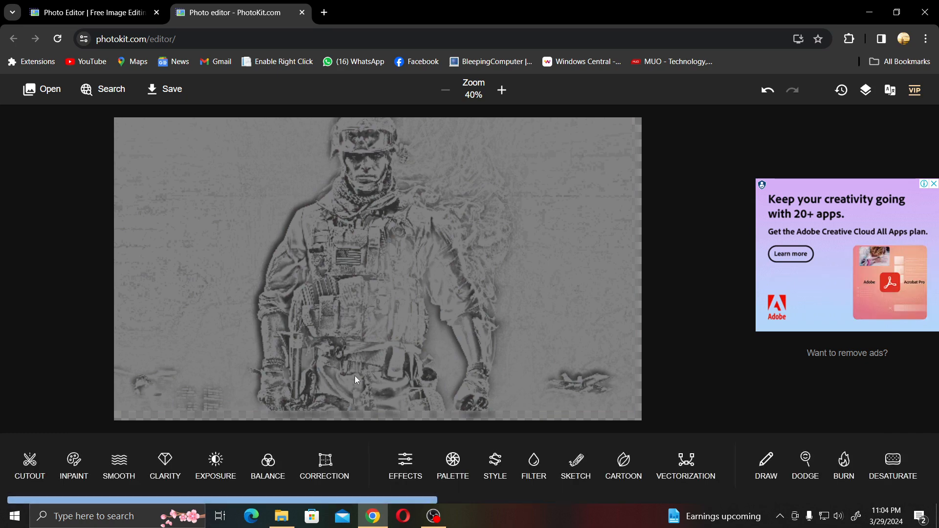
pyautogui.click(171, 98)
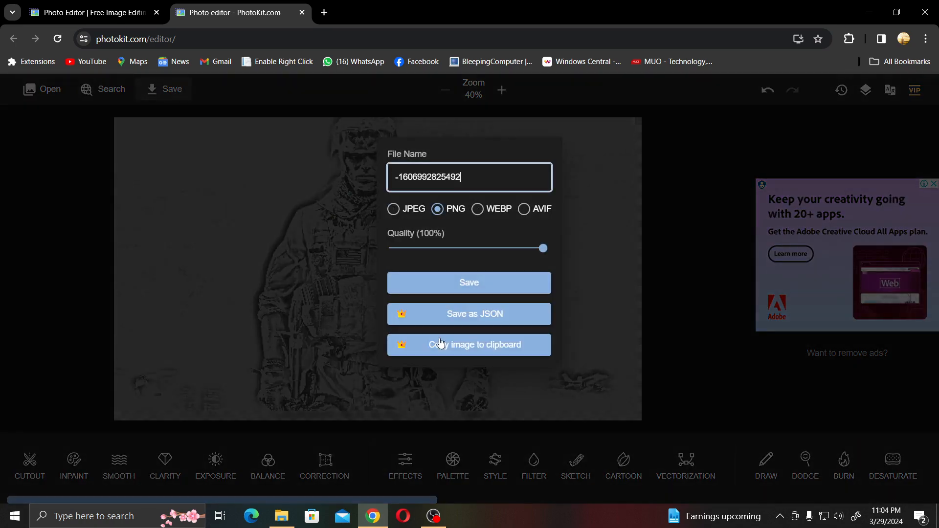
pyautogui.click(503, 283)
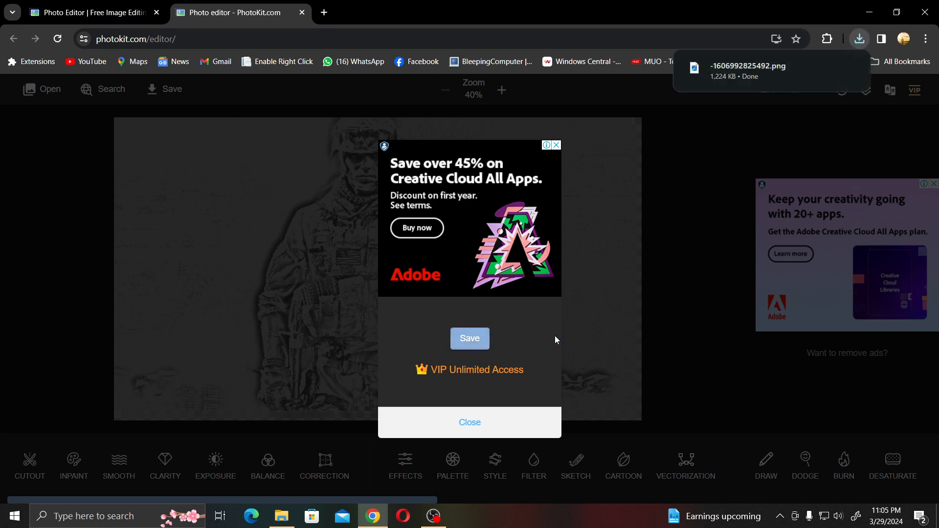
pyautogui.click(742, 69)
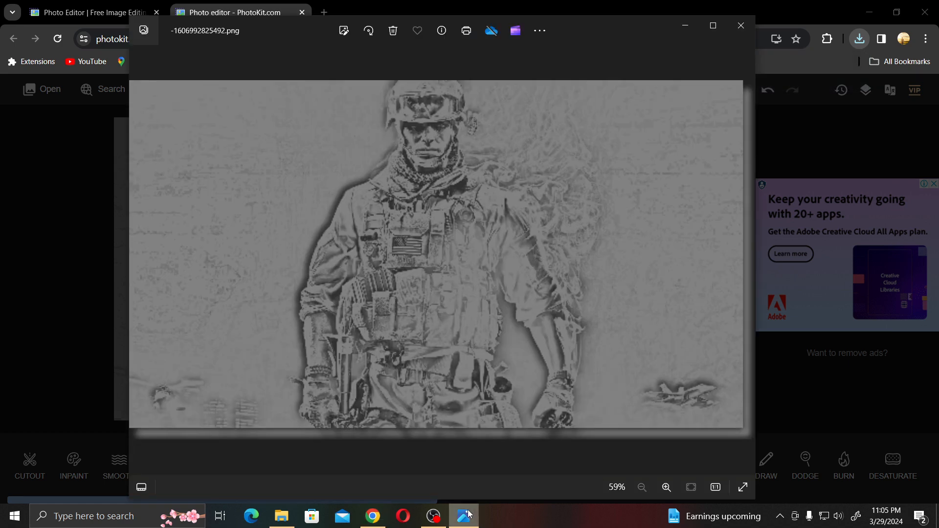
pyautogui.click(739, 25)
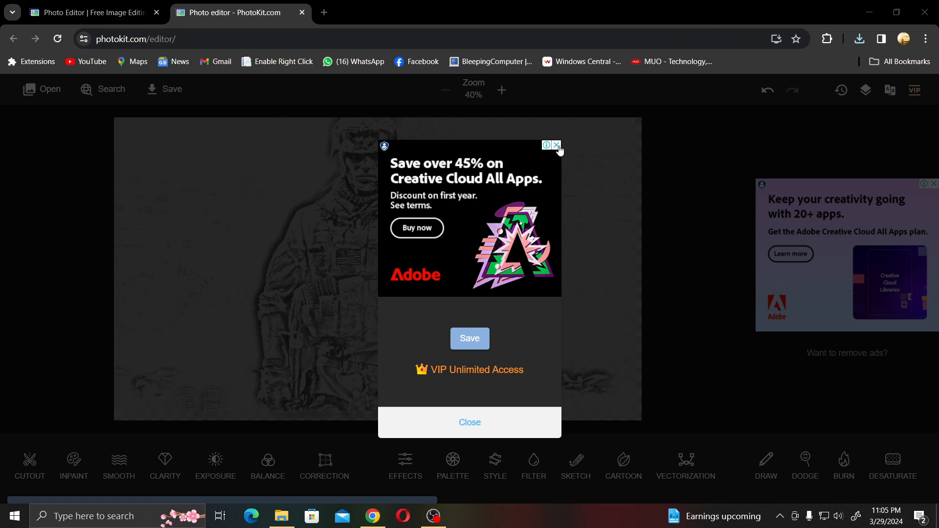
pyautogui.click(471, 424)
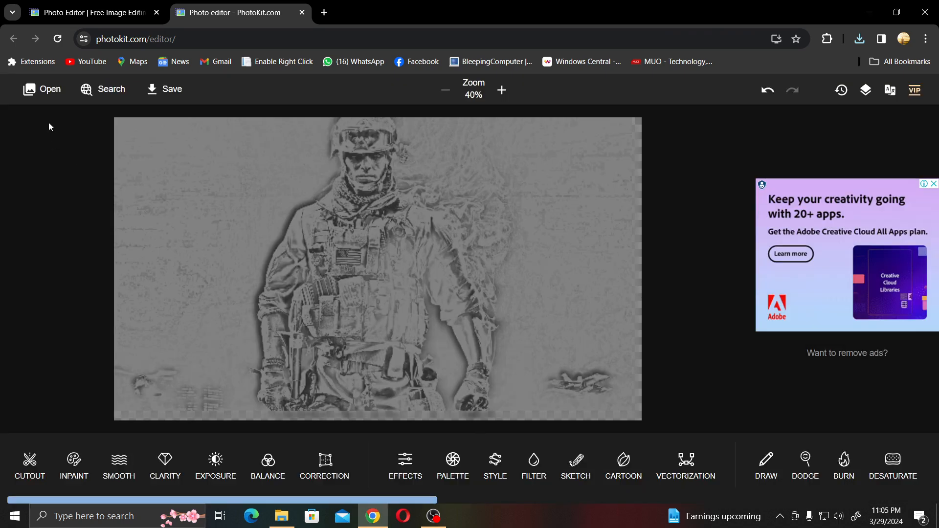
# Open the forest stream photo 360_F_547978128_vqEEUYBr1vcAwfRAqReZXTYtyawpgLcC from the Downloads folder
pyautogui.click(42, 92)
pyautogui.click(39, 121)
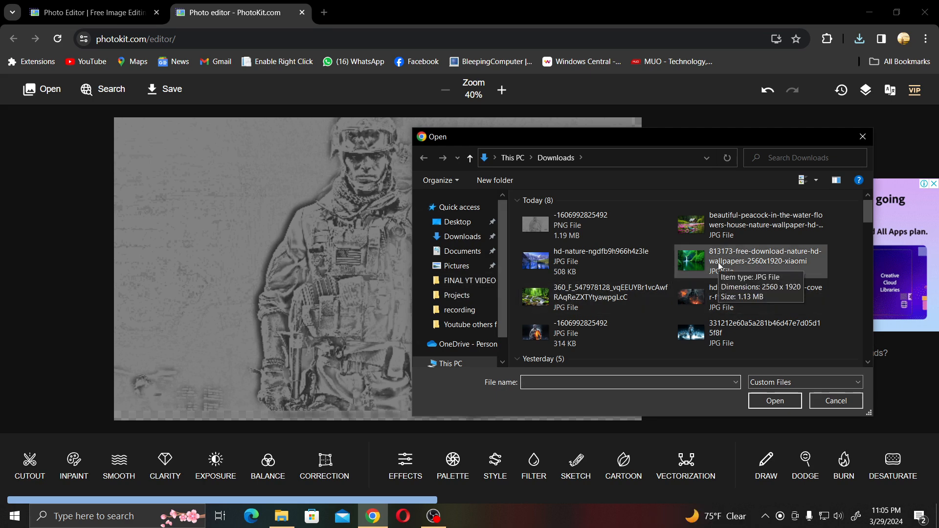
pyautogui.click(546, 295)
pyautogui.click(774, 402)
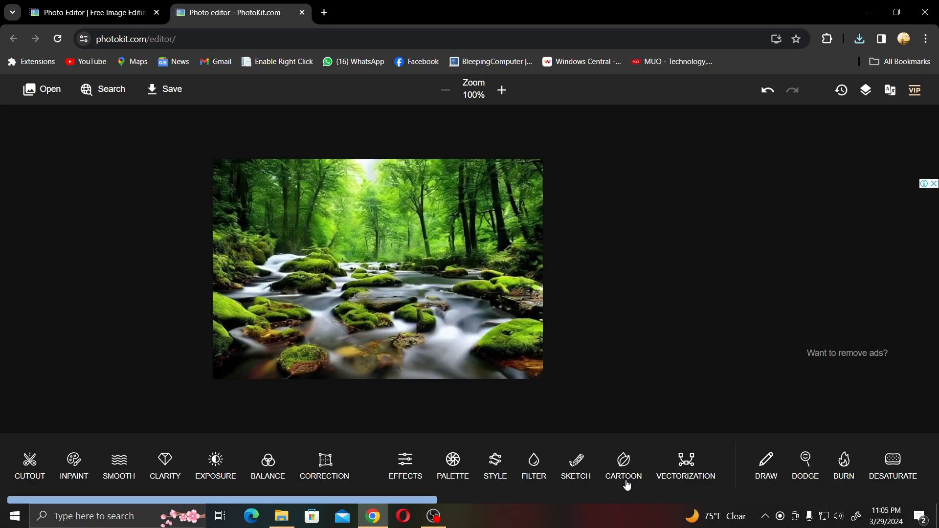
# Convert the forest stream photo to a sketch with the grey canvas background swatch and apply it
pyautogui.click(576, 470)
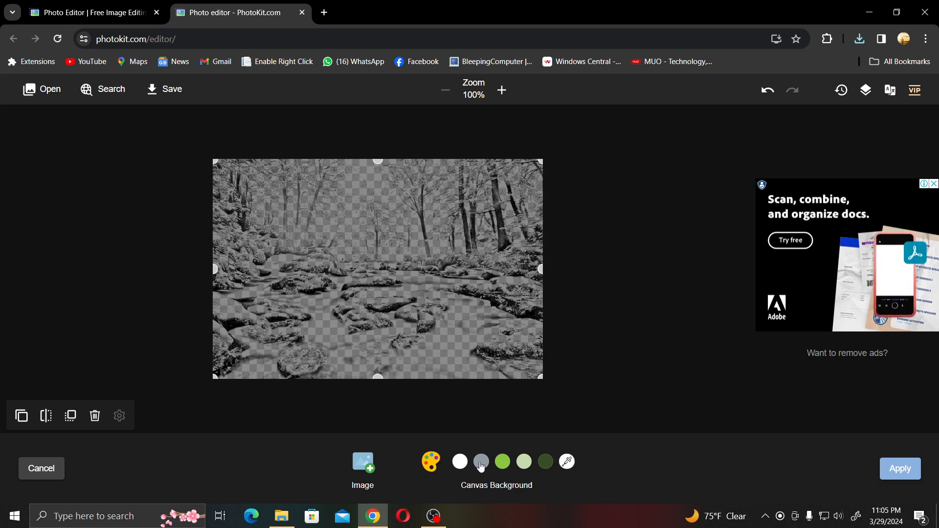
pyautogui.click(481, 465)
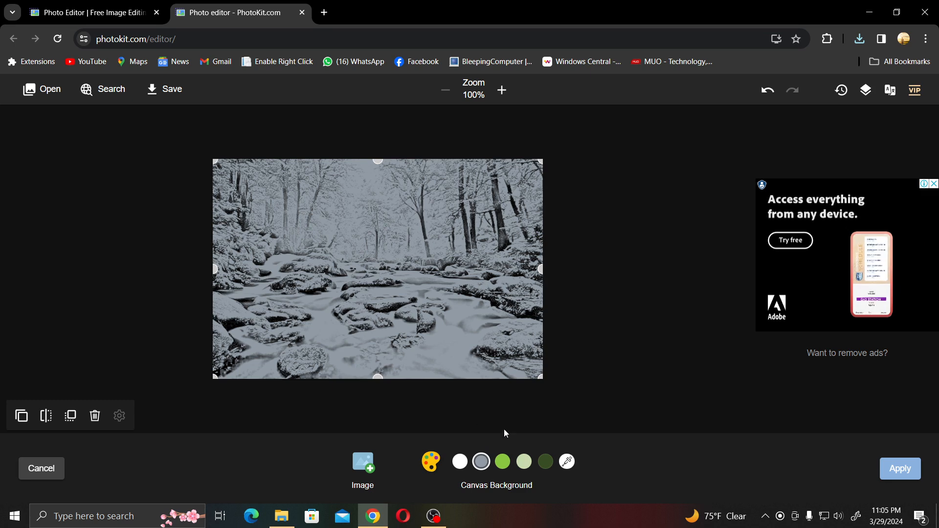
pyautogui.click(898, 469)
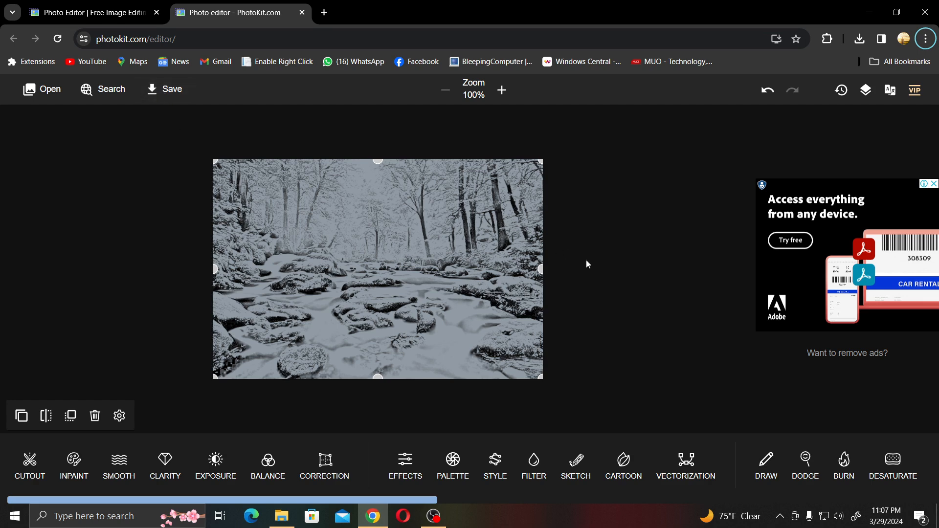
pyautogui.press('super+shift+s')
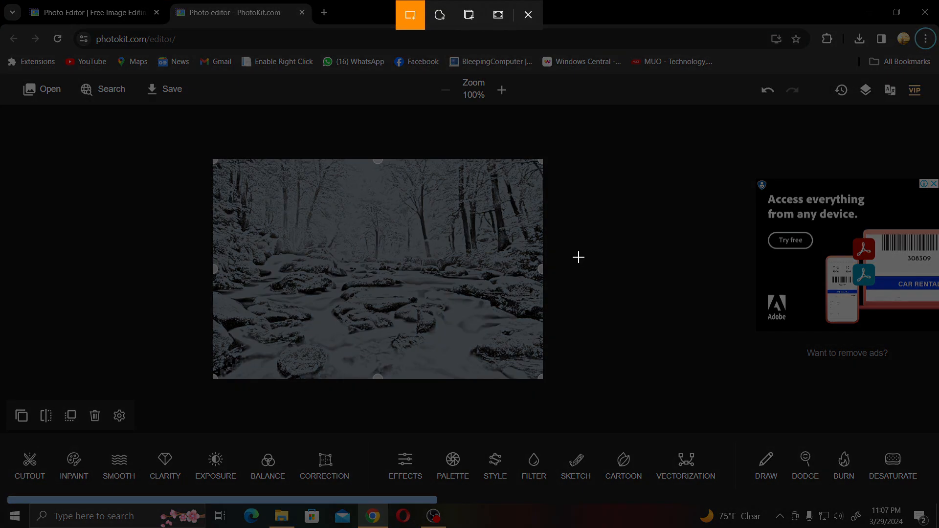
pyautogui.moveTo(210, 156); pyautogui.dragTo(545, 380)
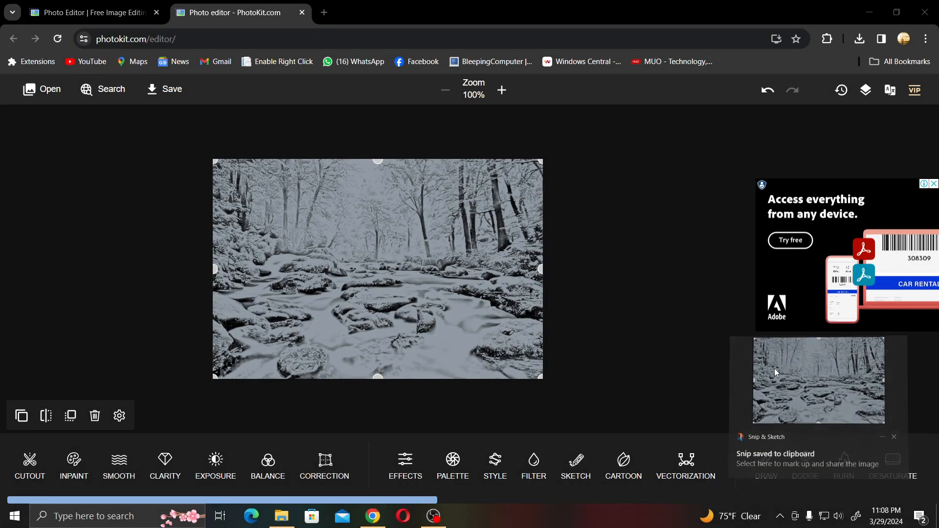
pyautogui.click(774, 371)
pyautogui.click(589, 32)
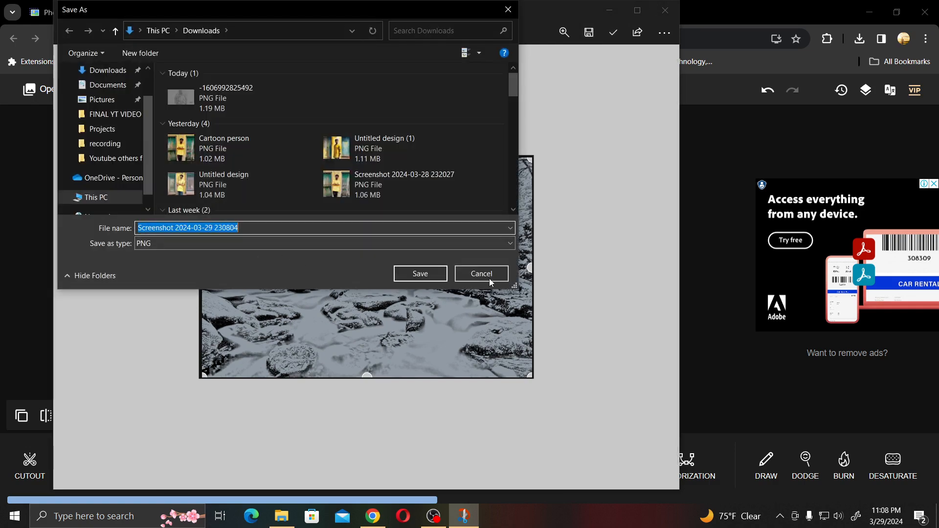
pyautogui.click(420, 273)
pyautogui.click(666, 11)
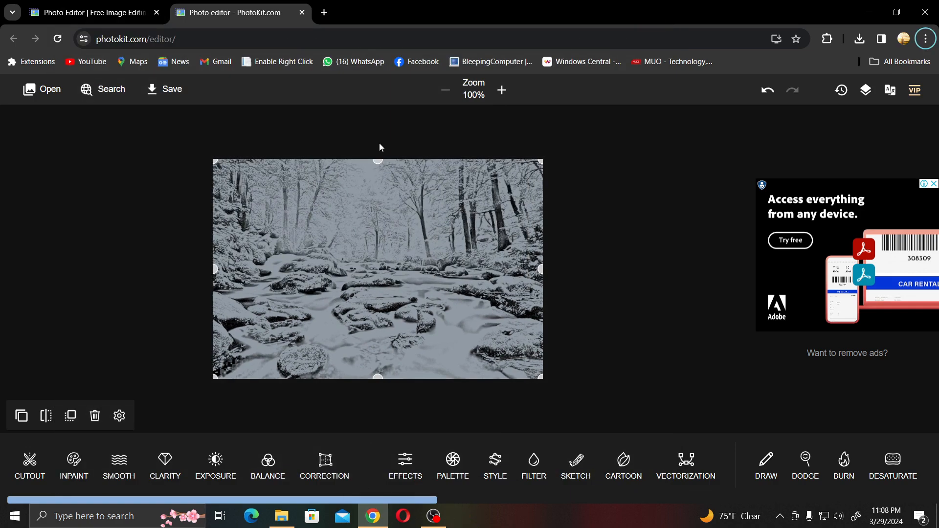